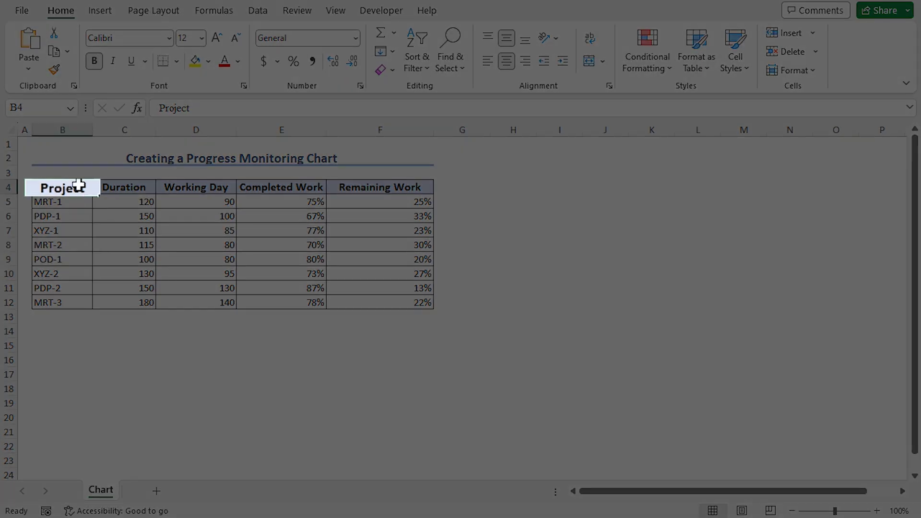
Walk through the Duration, Working Day, Completed Work and Remaining Work columns and MRT-1's calculations.
click(140, 188)
click(199, 188)
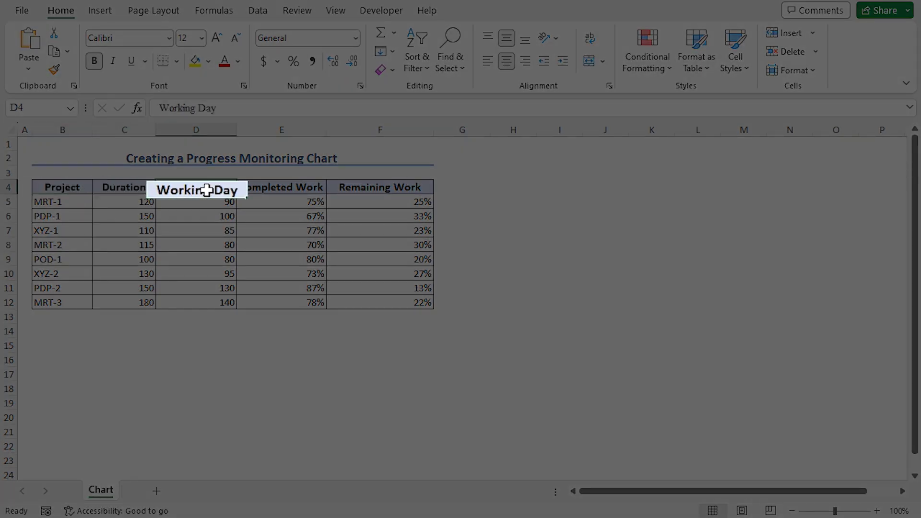
click(306, 184)
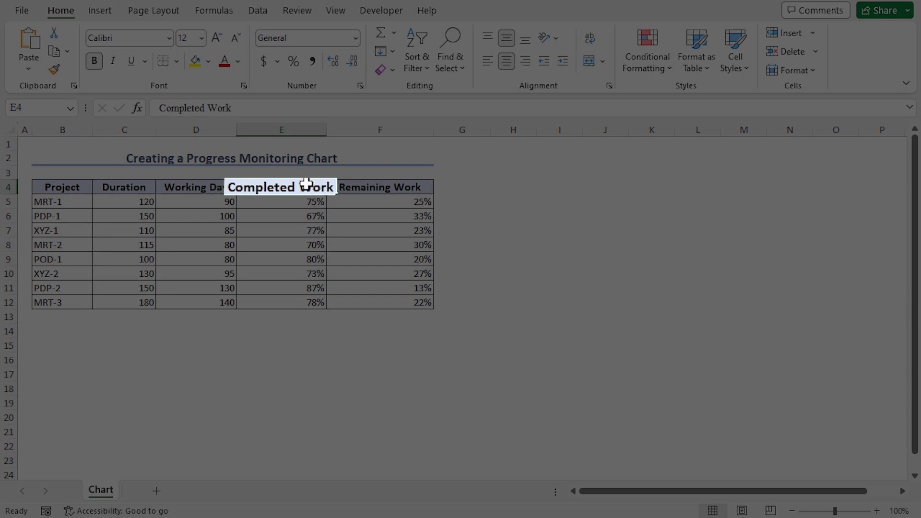
click(390, 184)
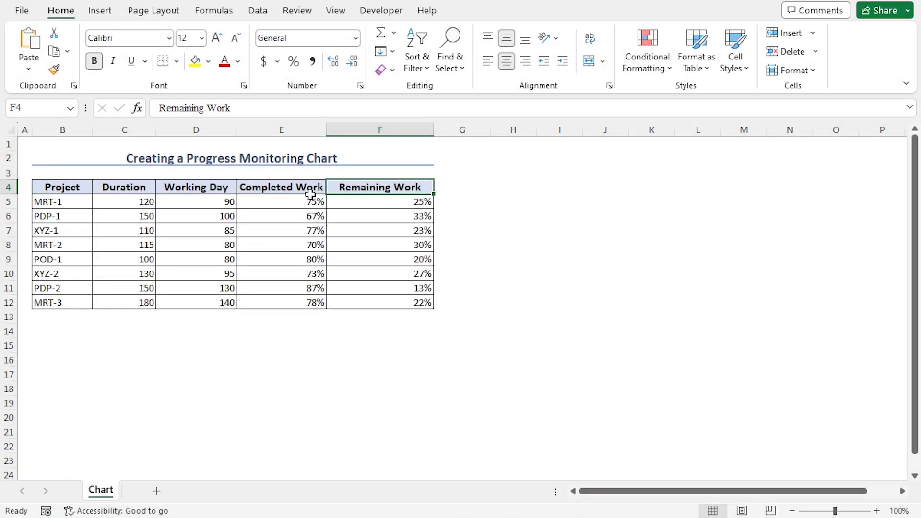
click(293, 187)
click(199, 187)
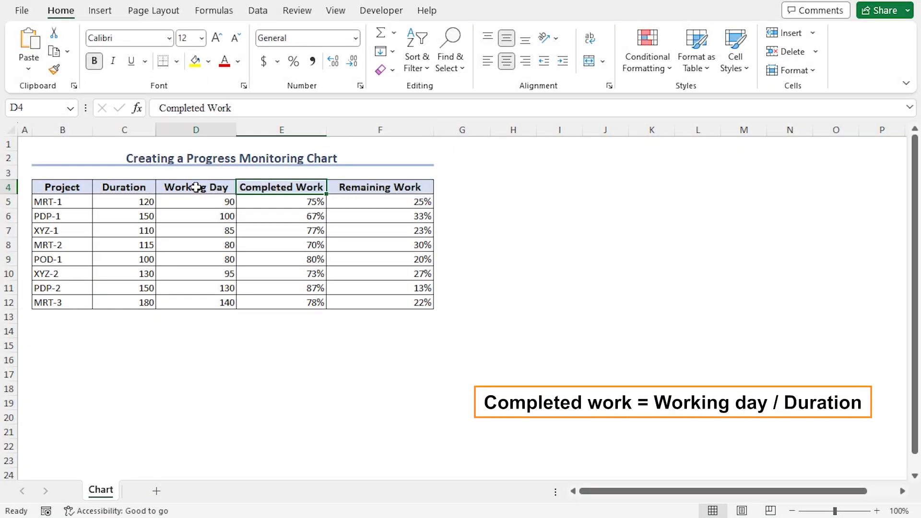
click(122, 187)
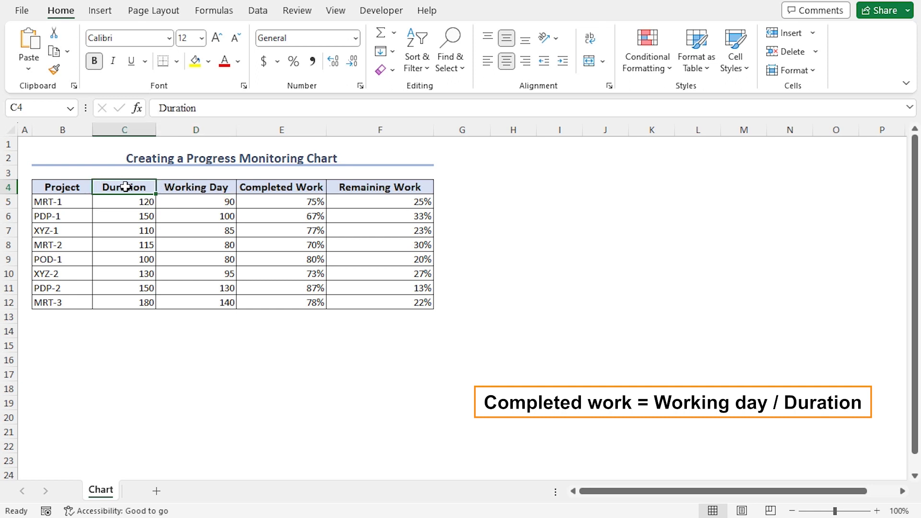
click(76, 200)
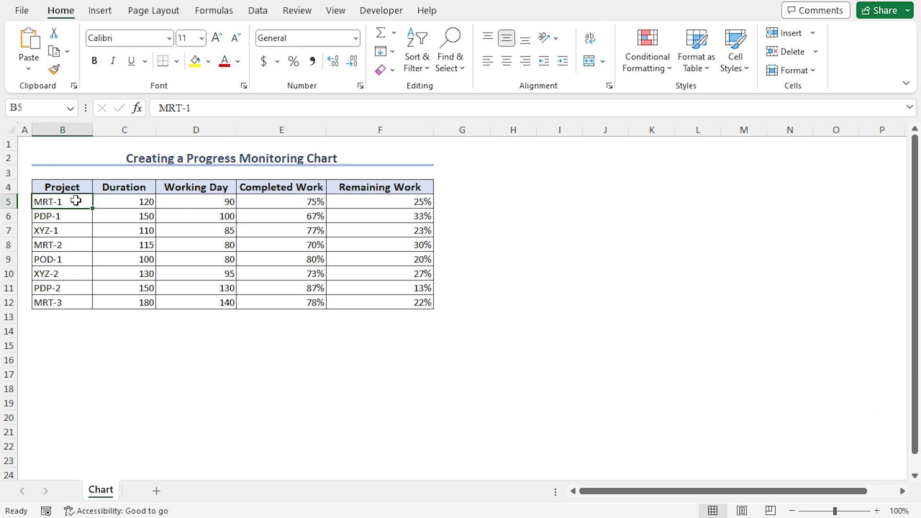
click(298, 204)
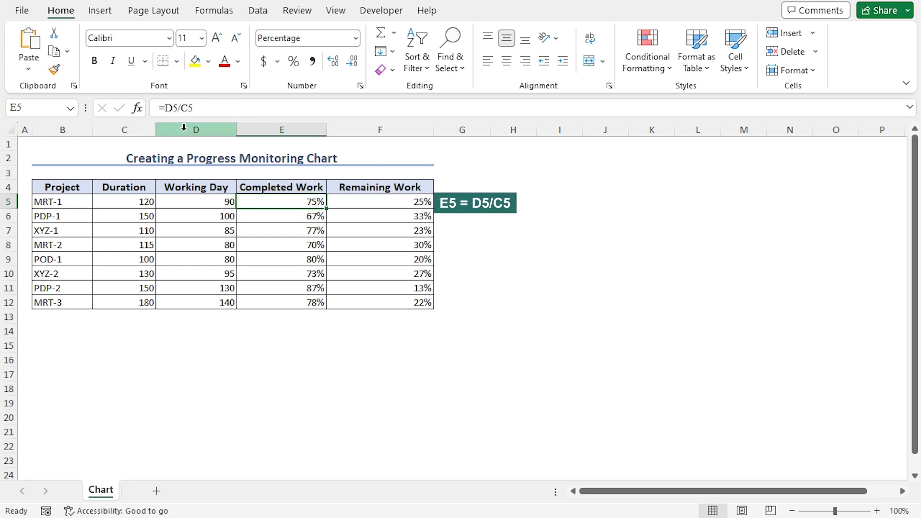
click(366, 187)
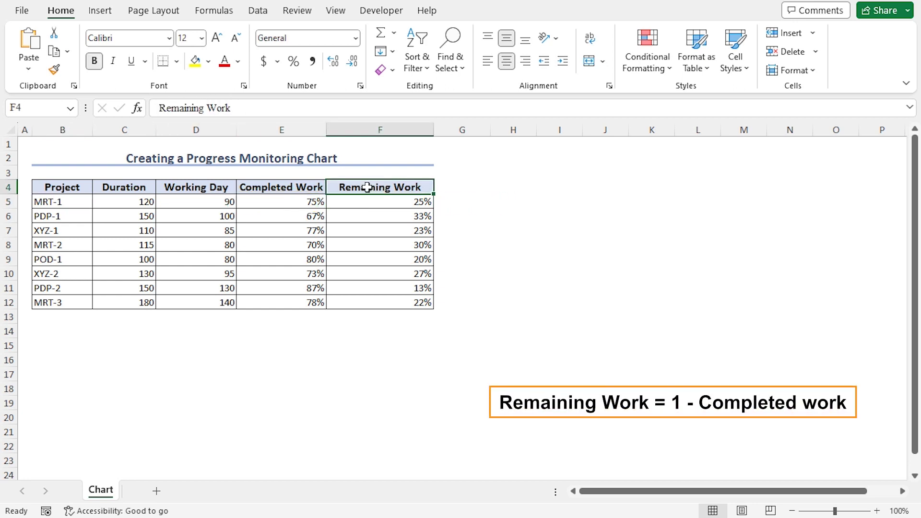
click(295, 188)
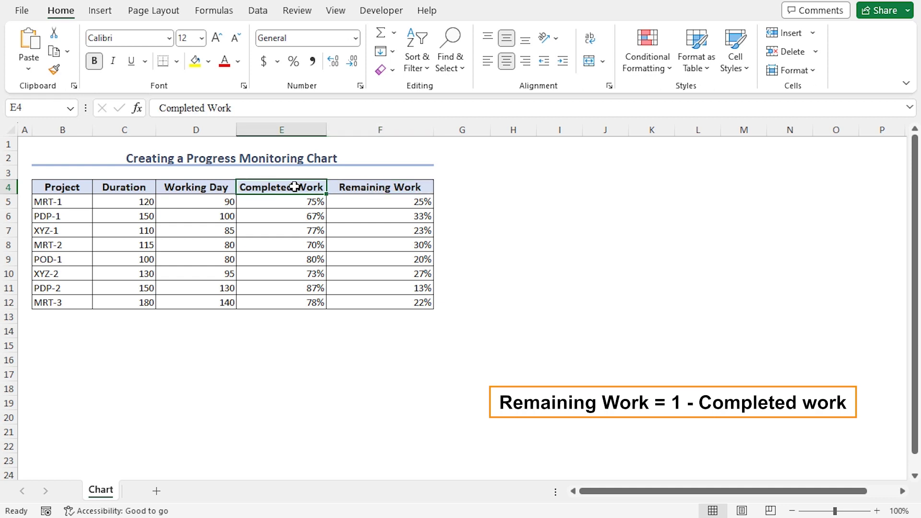
click(372, 202)
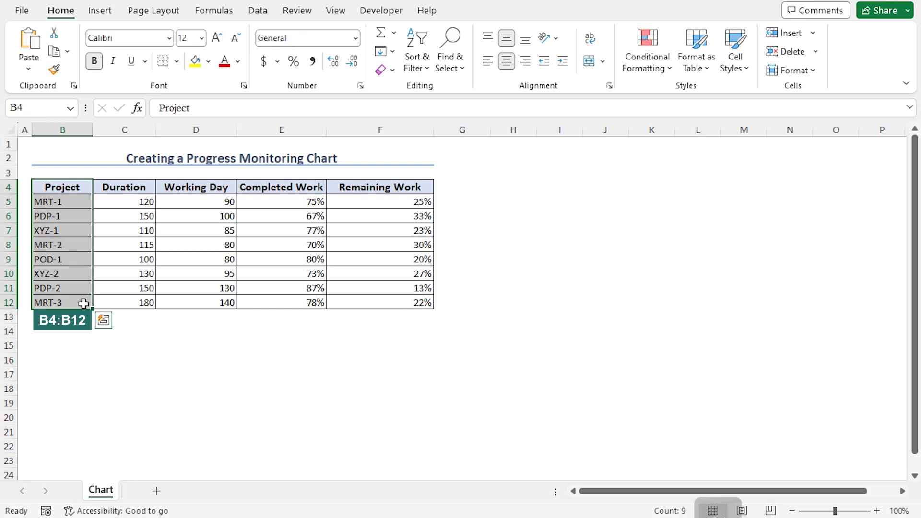
Add the Completed and Remaining Work columns to the project names and insert a Stacked Bar chart.
key(ctrl)
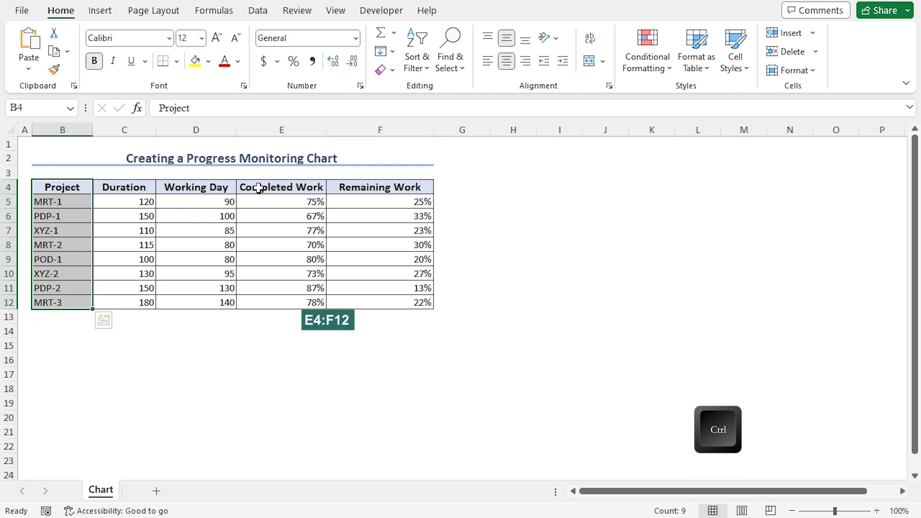
drag(261, 188, 392, 299)
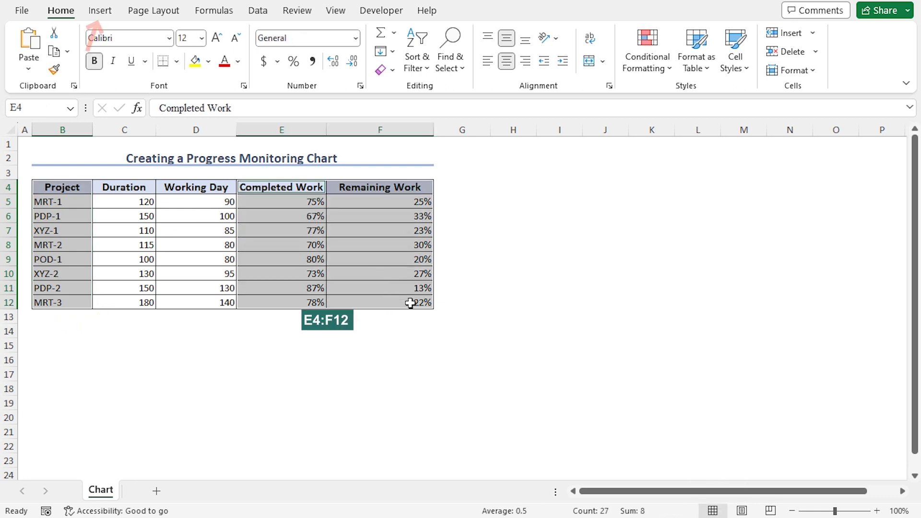
click(90, 13)
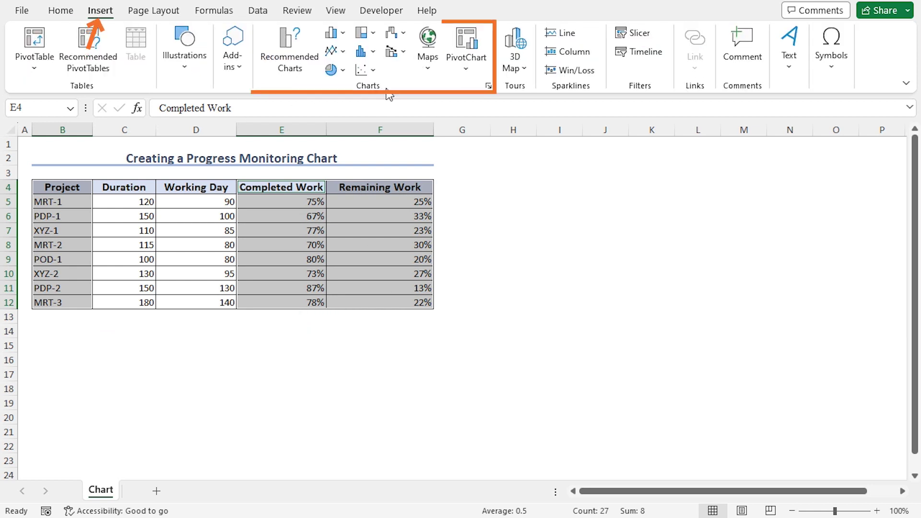
click(340, 40)
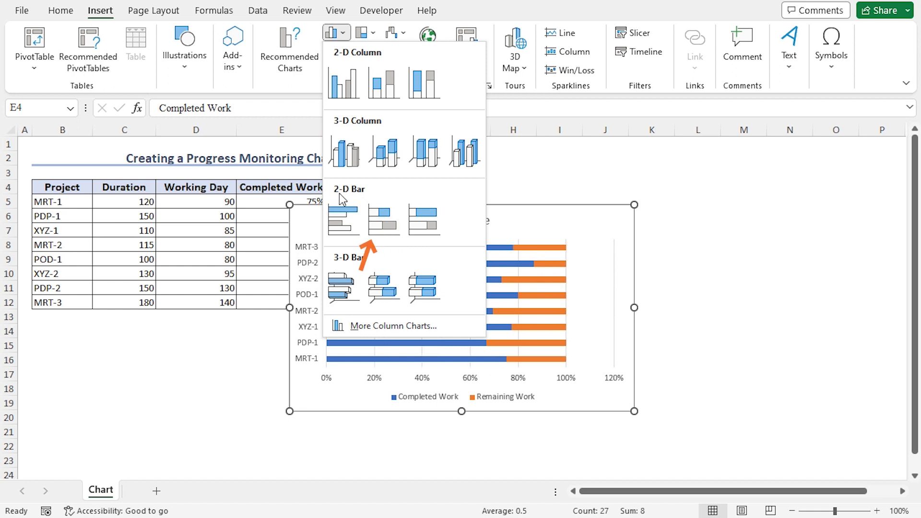
click(386, 229)
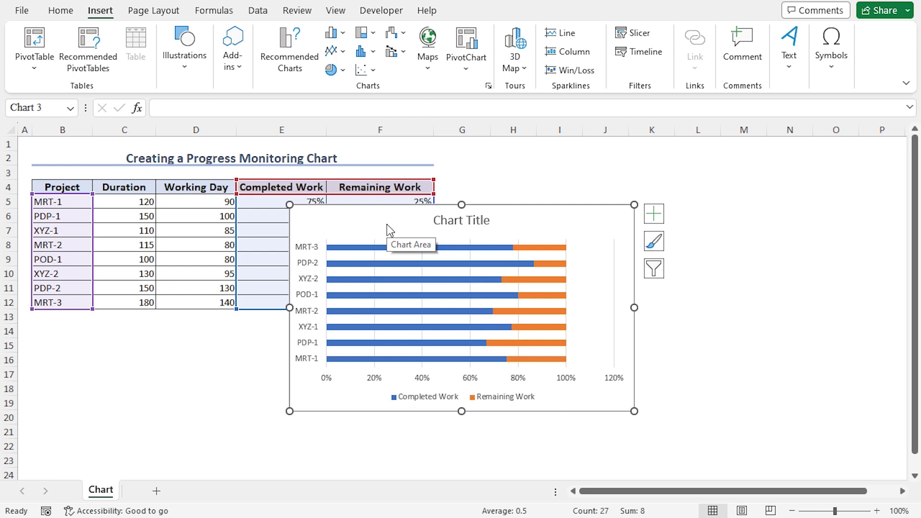
Drag the chart up and right so it sits beside the project table.
drag(387, 223, 539, 158)
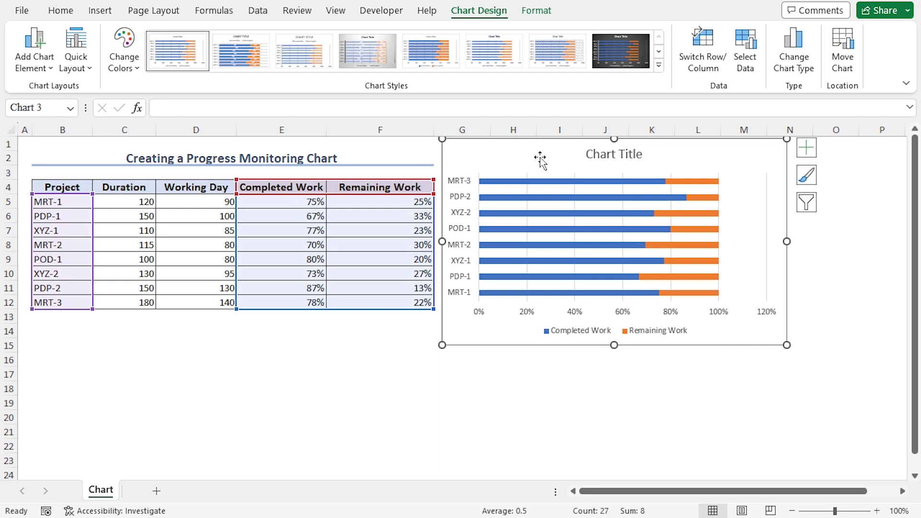
Turn on Axis Titles and Data Labels and turn off Gridlines in Chart Elements.
click(808, 148)
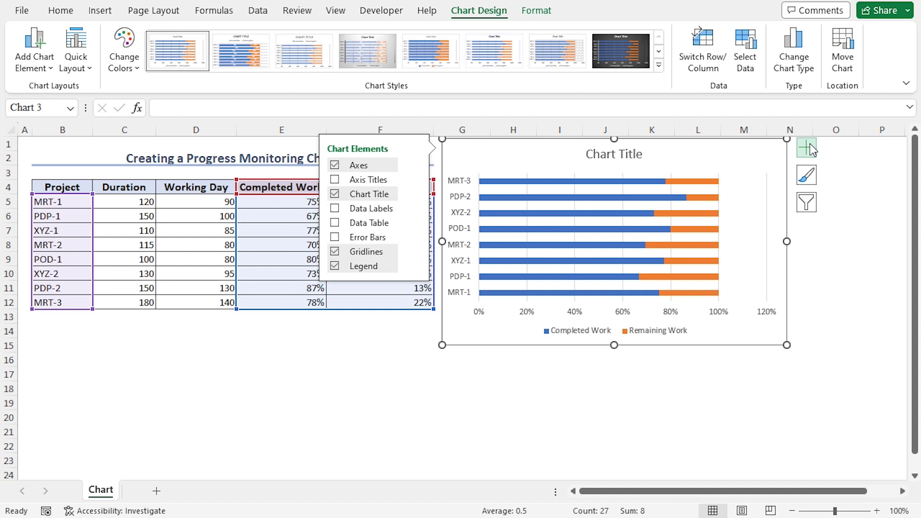
click(334, 179)
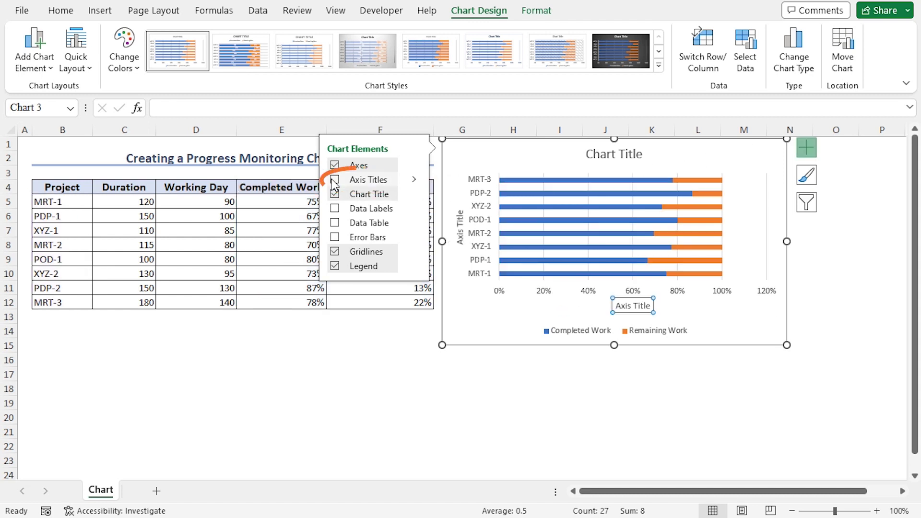
click(335, 209)
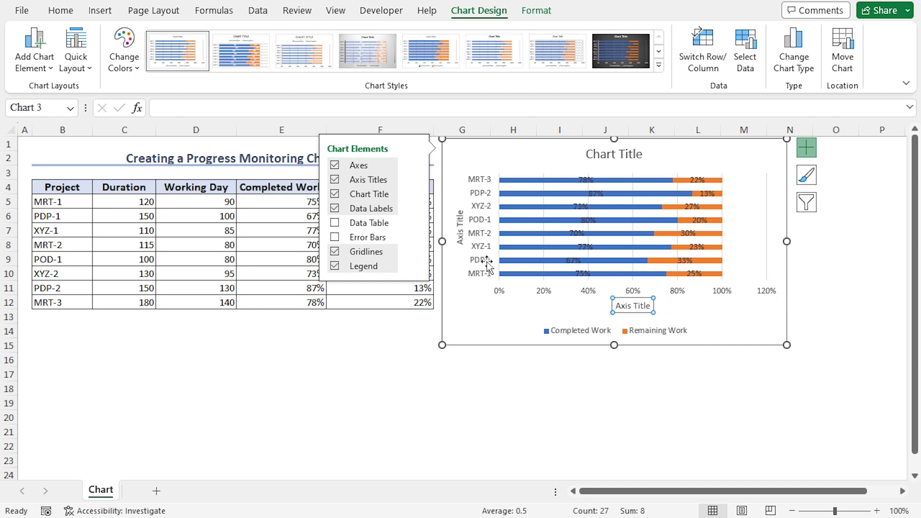
click(334, 251)
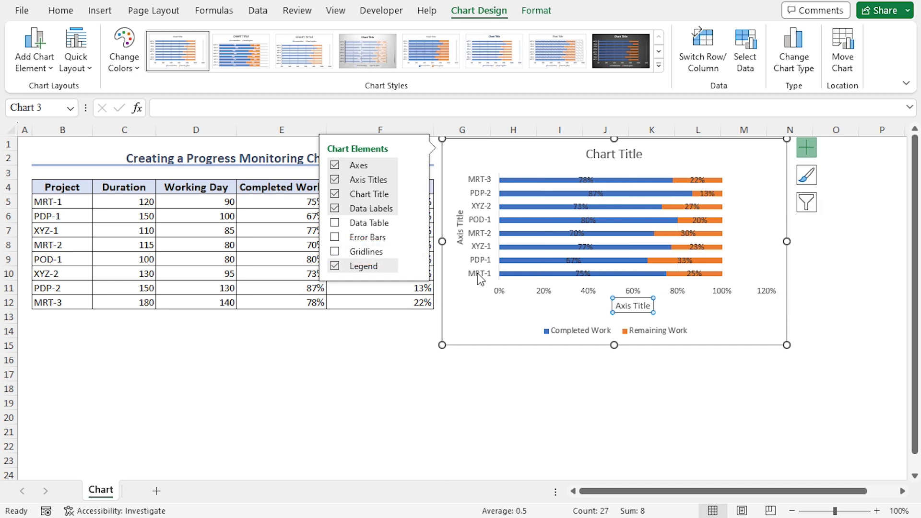
click(634, 305)
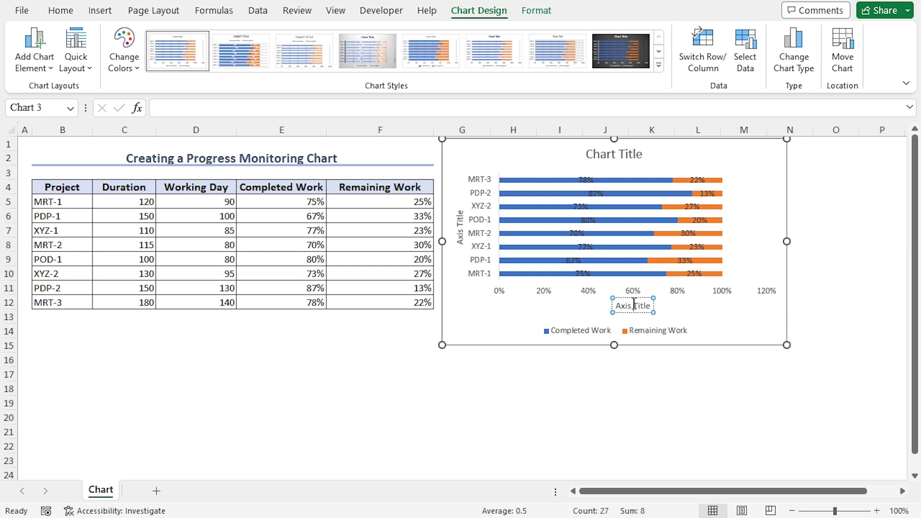
Title the horizontal axis 'Working and Remaining Days' and the vertical axis 'Projects'.
key(ctrl+a)
text(Working and Rem)
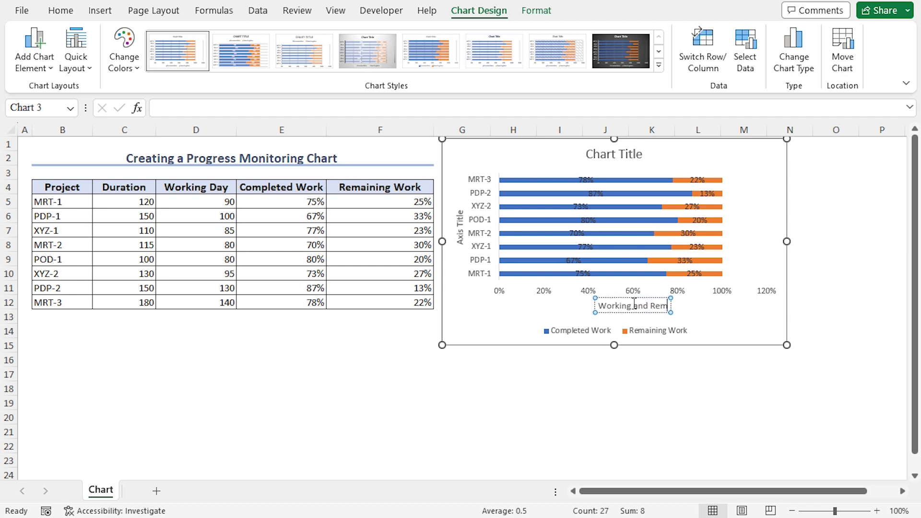
text(aining Days)
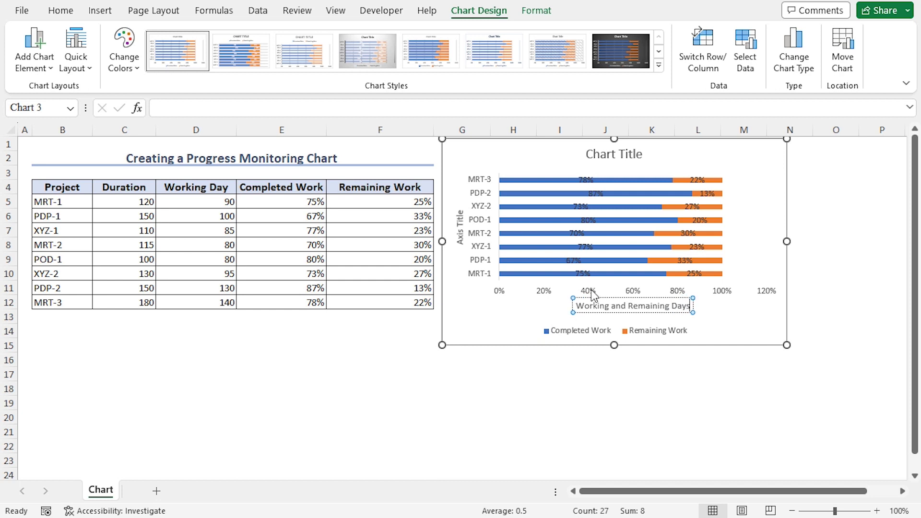
click(462, 235)
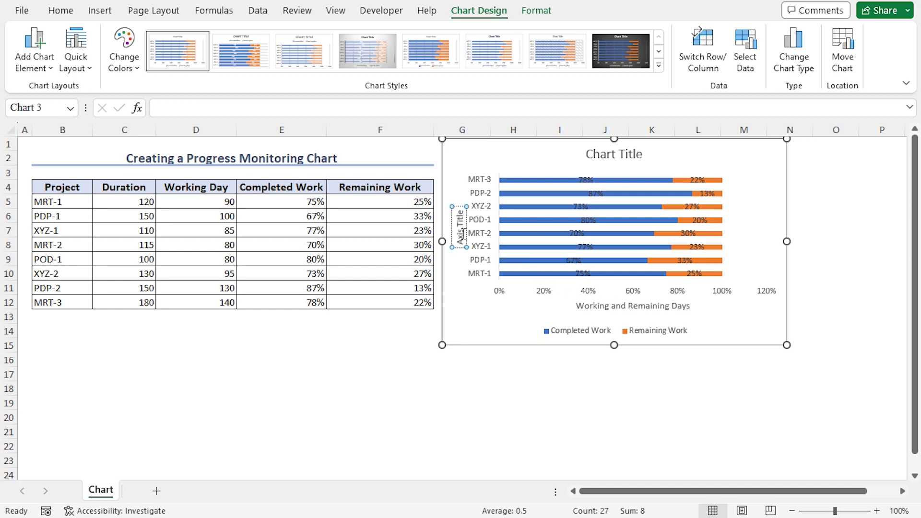
key(ctrl+a)
text(Projects)
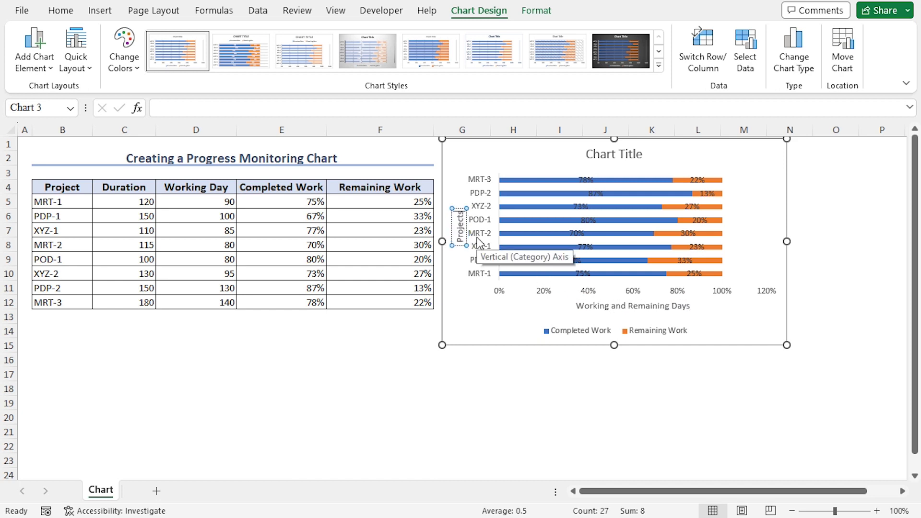
Replace the chart title placeholder with 'Progress Monitoring Chart'.
click(615, 154)
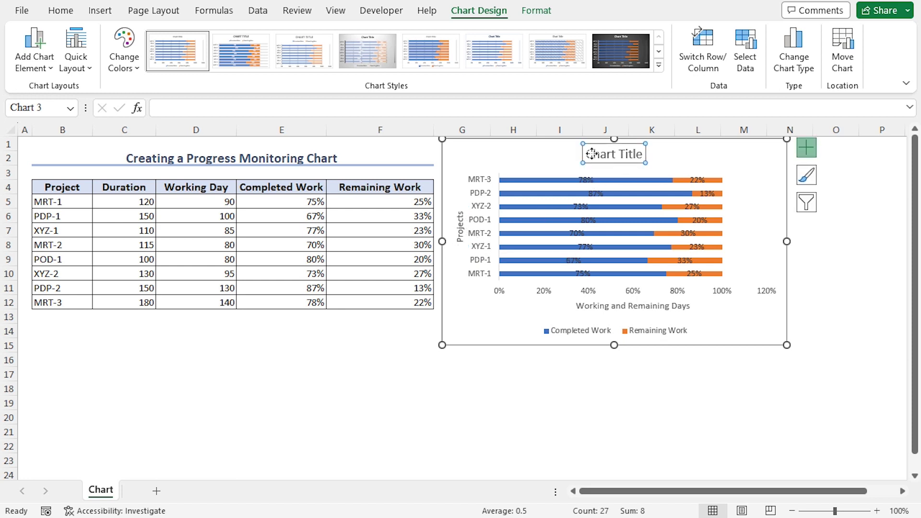
click(592, 153)
key(ctrl+a)
text(Prog)
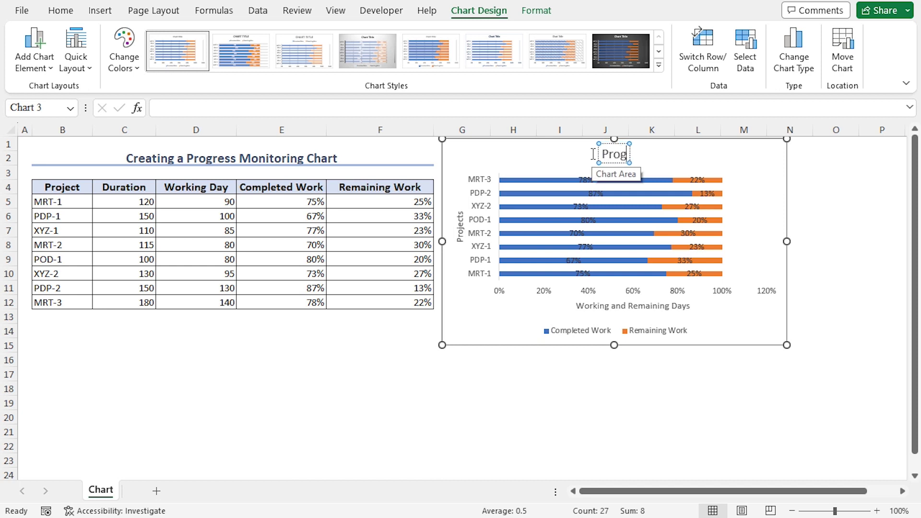
text(ress Monitoring Chart)
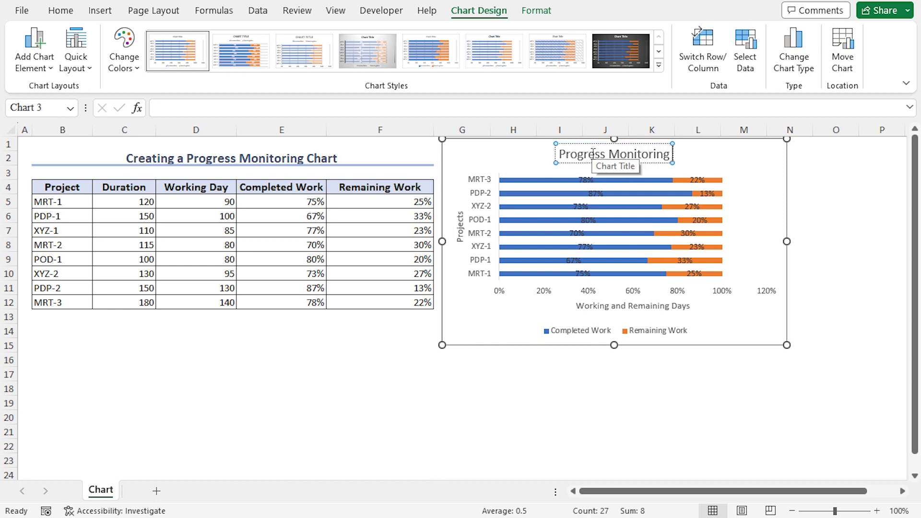
key(Escape)
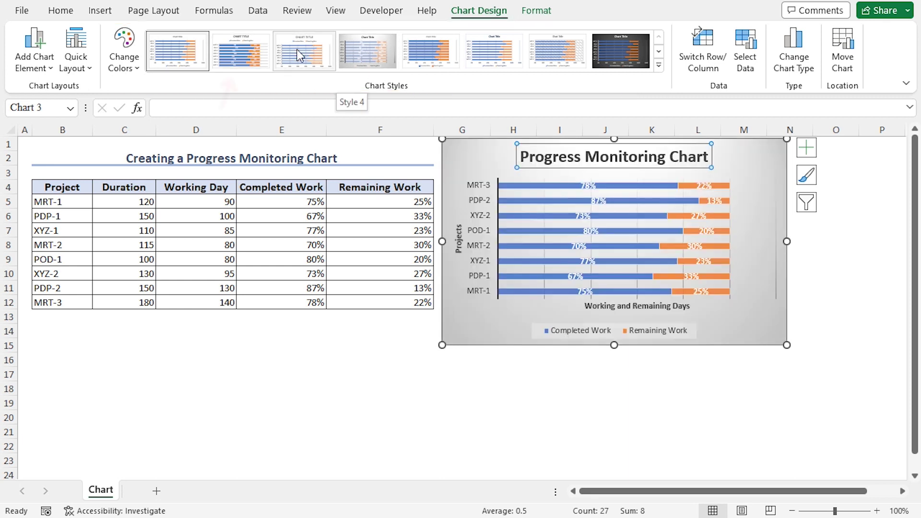
Apply Chart Style 2 and nudge the chart slightly down and right.
click(250, 49)
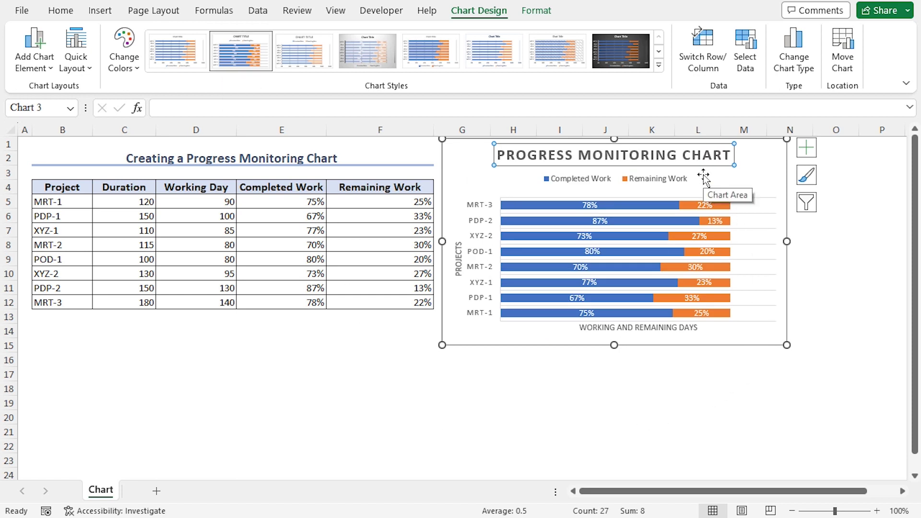
drag(703, 178, 705, 180)
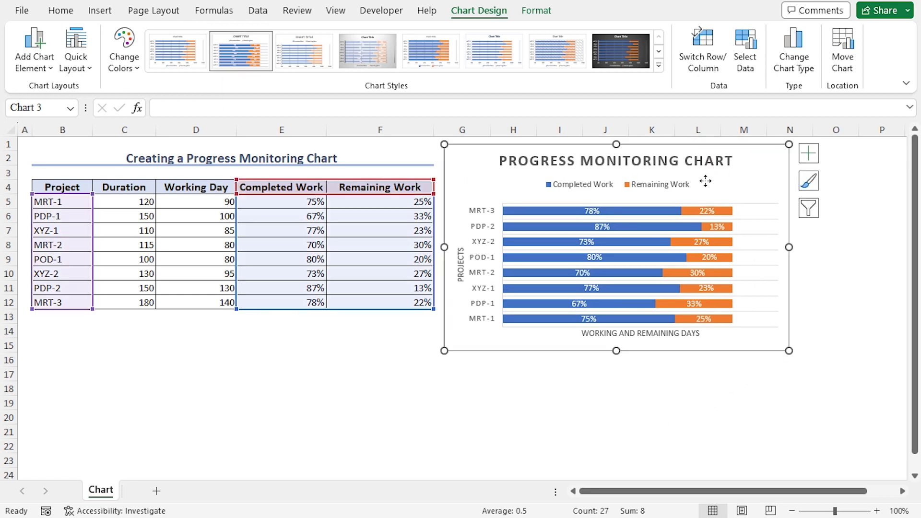